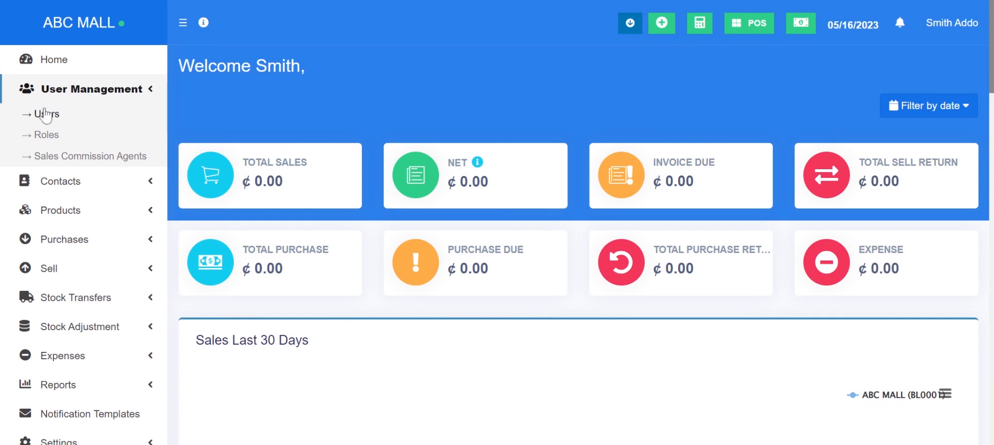
- Open the Users page under User Management to list the existing accounts
{"action": "left_click", "coordinate": [42, 115]}
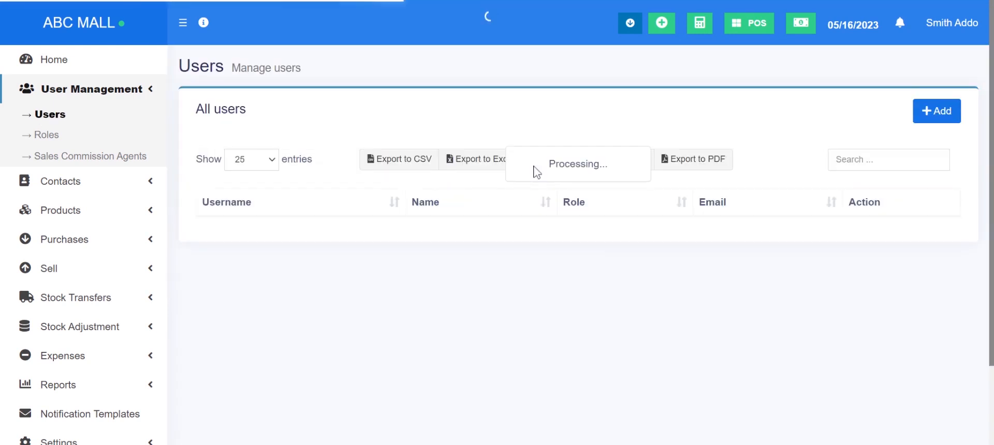
{"action": "left_click", "coordinate": [931, 114]}
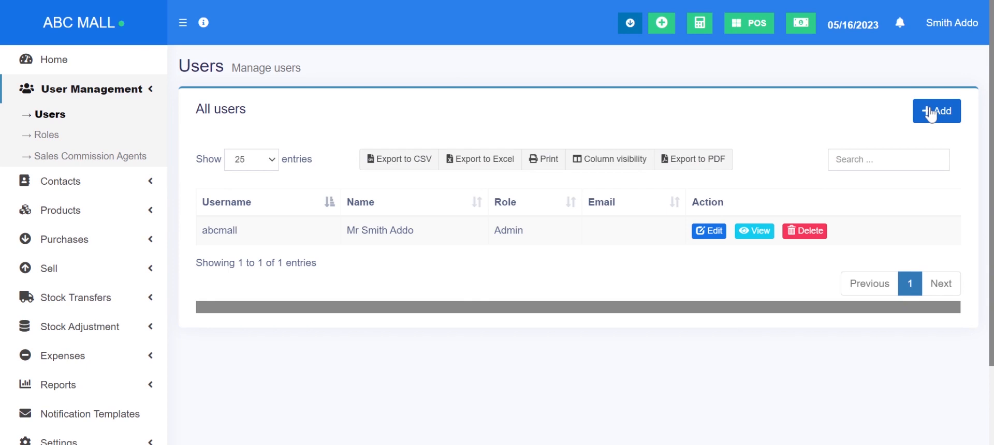
- Start a new user with prefix Mr., the user's first and last name, and e-mail address
{"action": "left_click", "coordinate": [932, 111]}
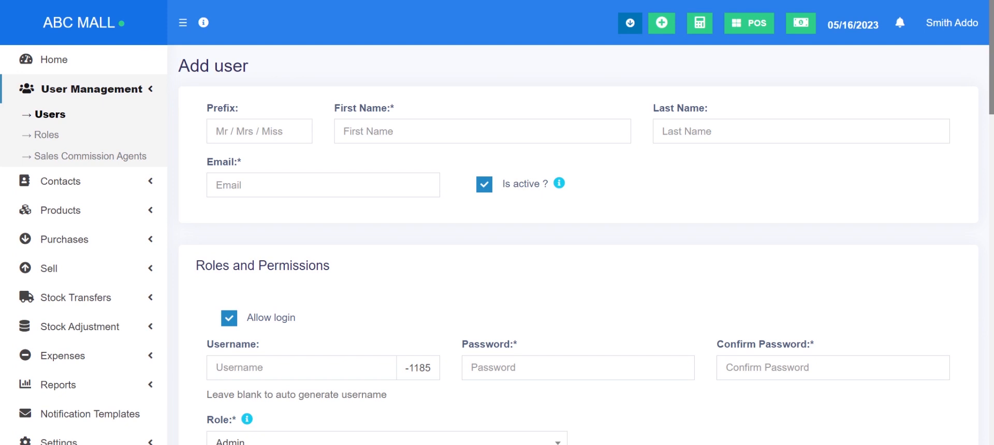
{"action": "left_click", "coordinate": [255, 136]}
{"action": "type", "text": "Mr."}
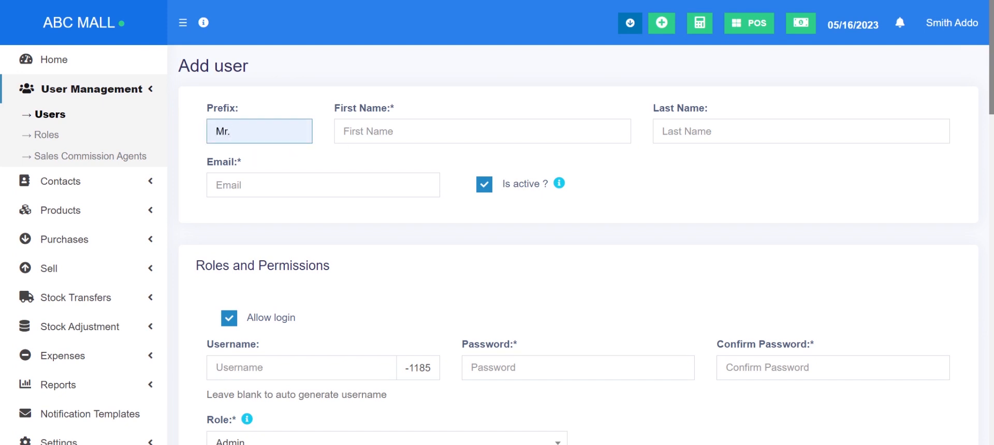
{"action": "key", "text": "Tab"}
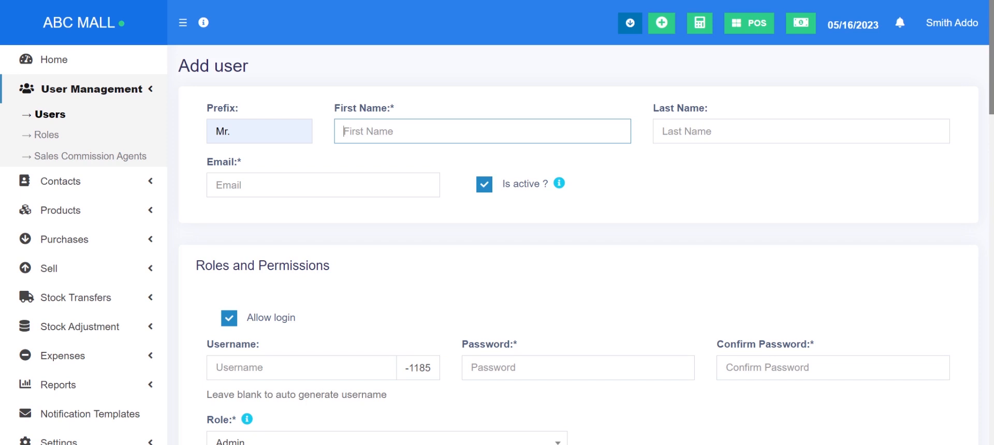
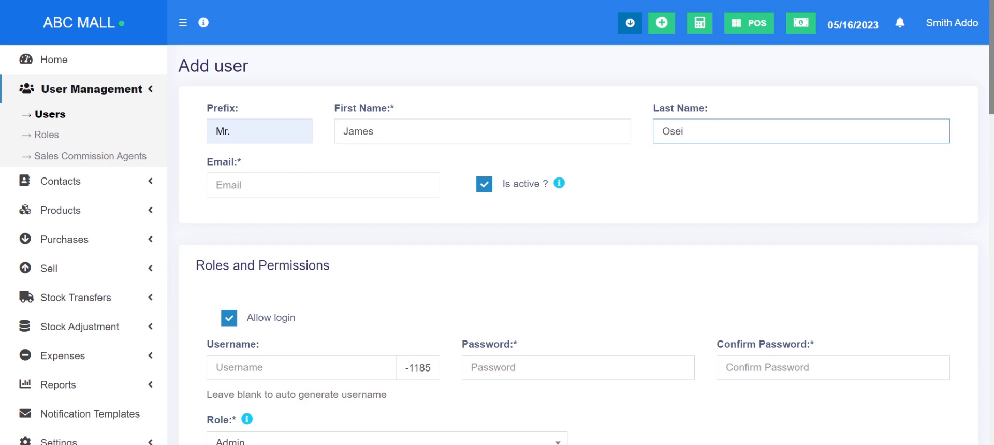
{"action": "key", "text": "Tab"}
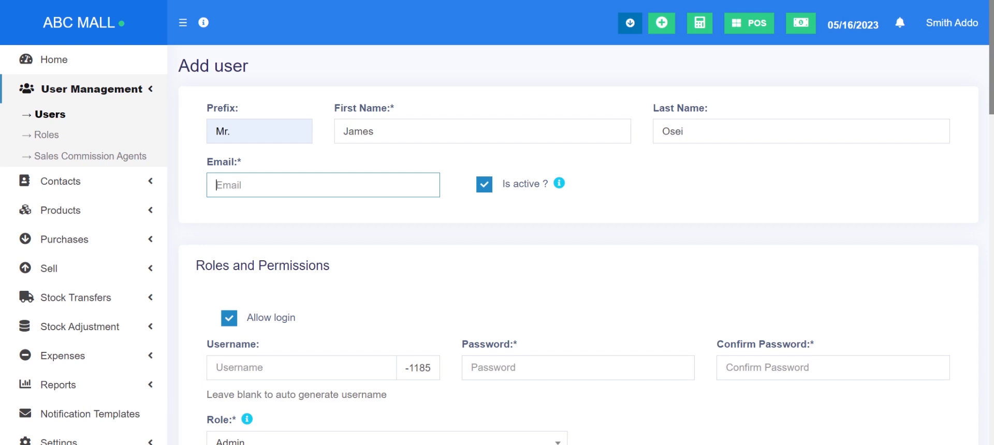
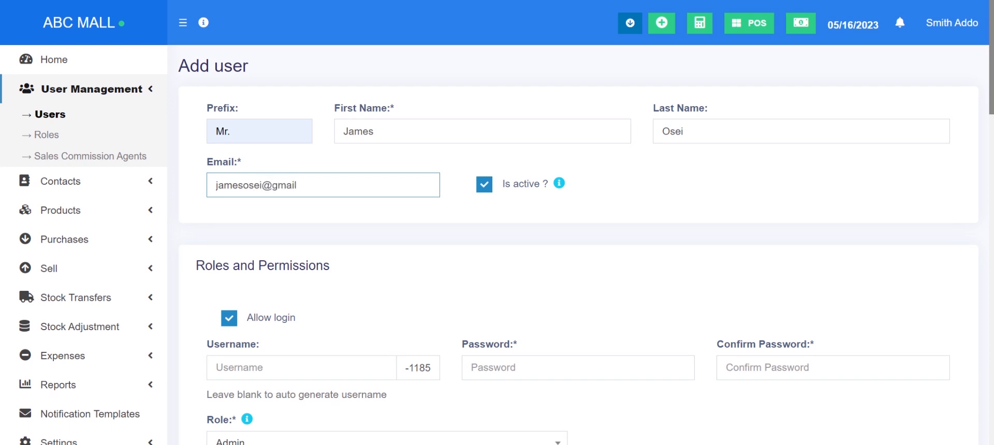
{"action": "left_click", "coordinate": [446, 229]}
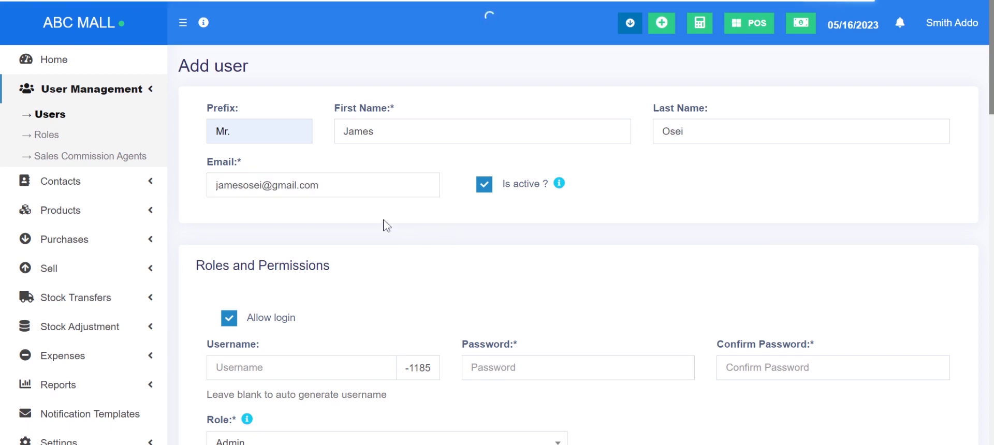
{"action": "left_click_drag", "start_coordinate": [991, 79], "coordinate": [991, 139]}
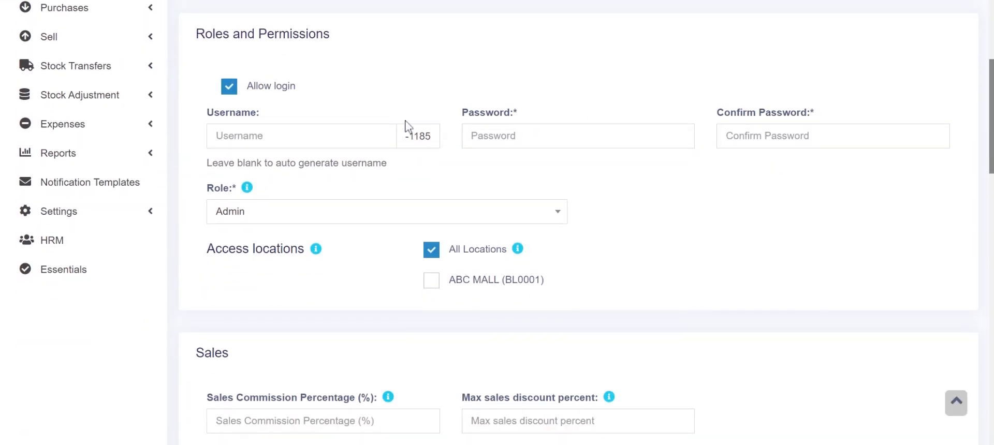
- Enter the new user's login username and password, and confirm the password
{"action": "left_click", "coordinate": [311, 135]}
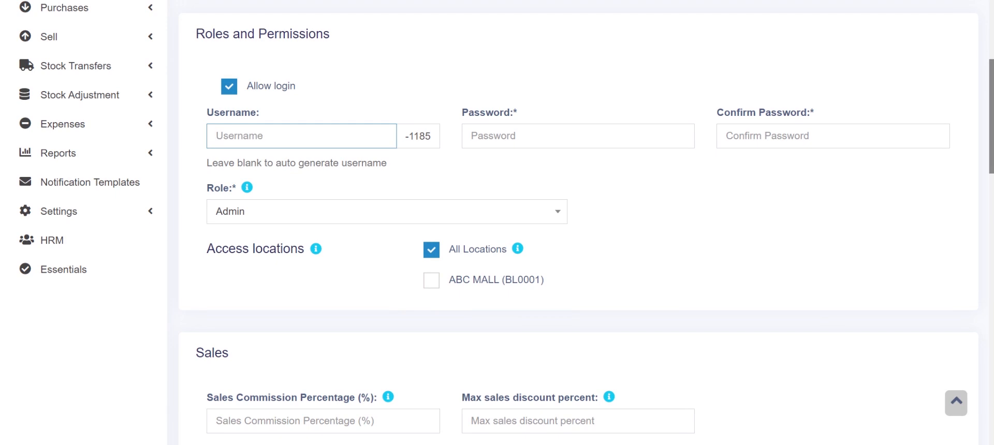
{"action": "type", "text": "James"}
{"action": "key", "text": "Tab"}
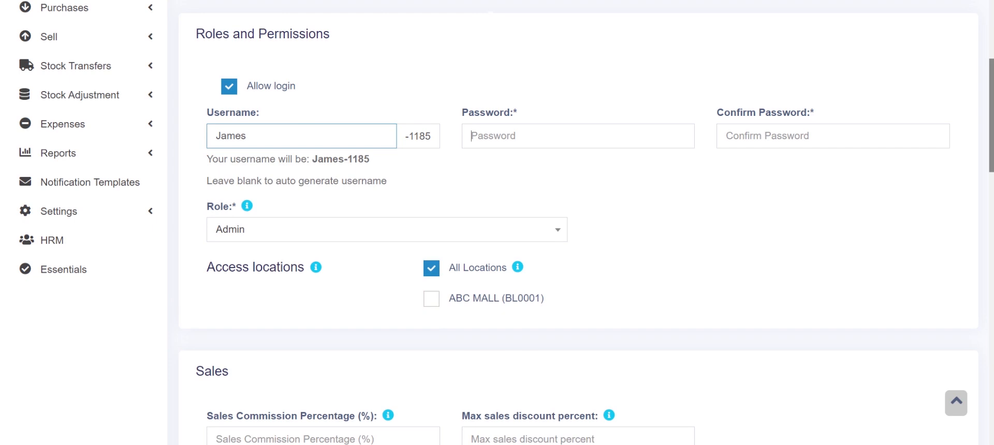
{"action": "type", "text": "•••••••"}
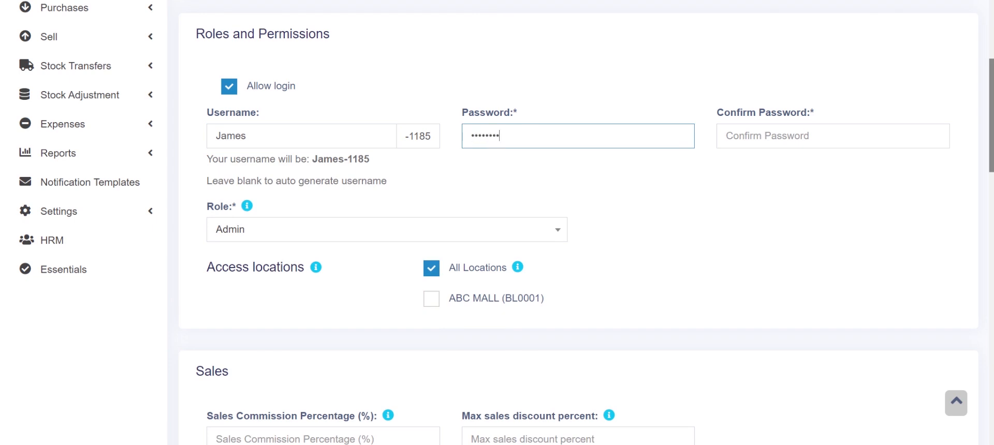
{"action": "key", "text": "ctrl+a"}
{"action": "type", "text": "••••••••••••••"}
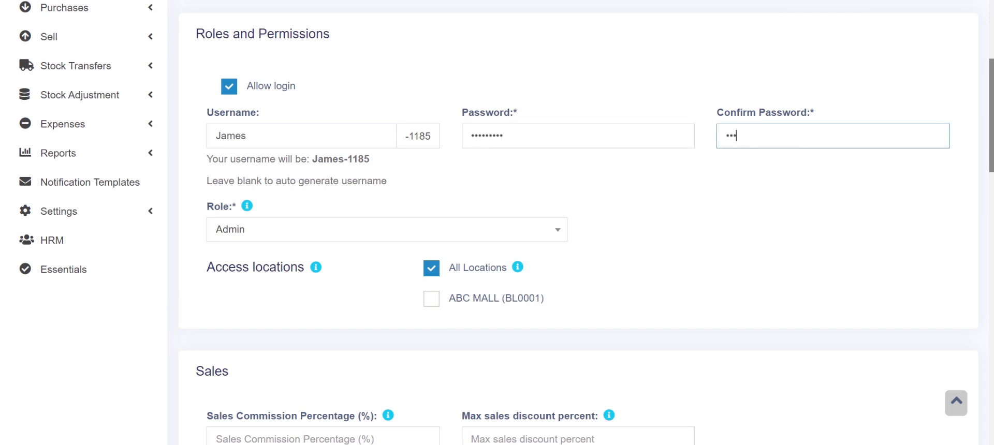
{"action": "type", "text": "•••"}
{"action": "left_click", "coordinate": [577, 193]}
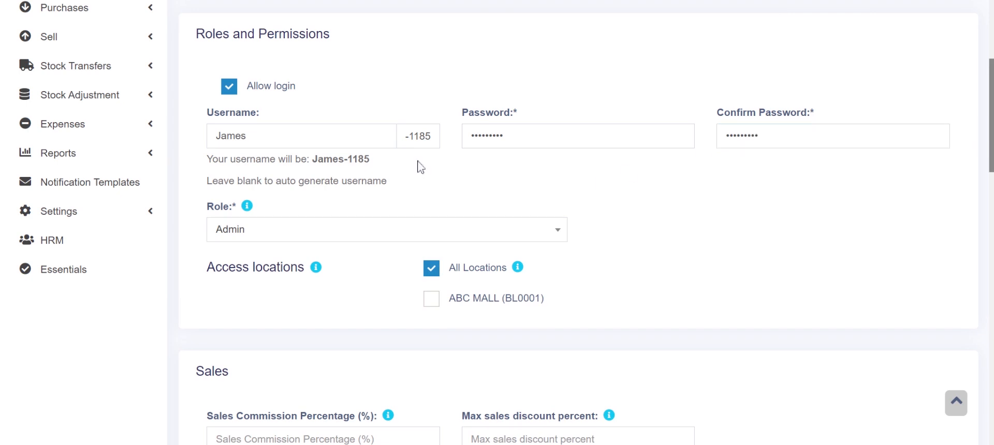
- Assign the Cashier role and restrict location access to ABC MALL (BL0001) only
{"action": "left_click", "coordinate": [311, 238]}
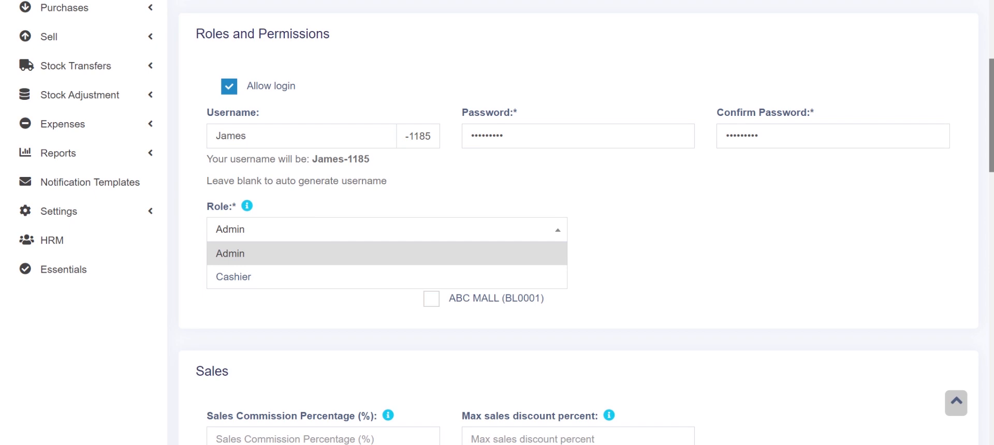
{"action": "left_click", "coordinate": [308, 276]}
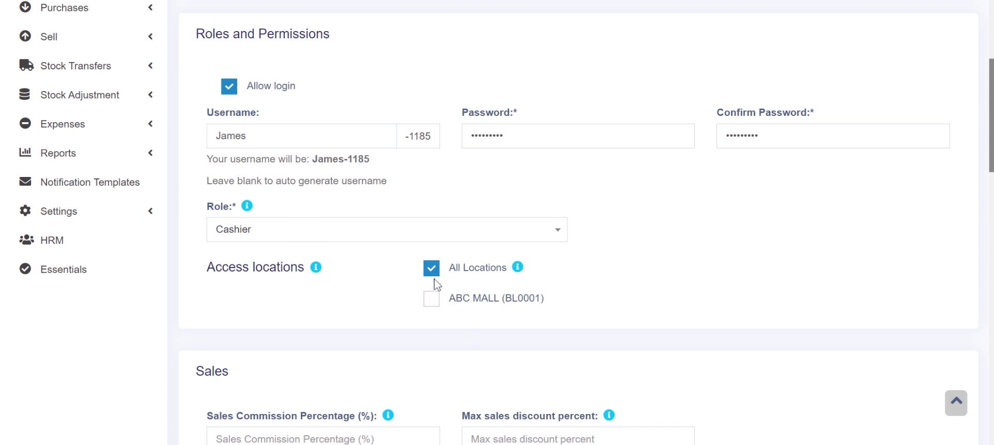
{"action": "left_click", "coordinate": [431, 299]}
{"action": "left_click", "coordinate": [432, 272]}
- Scroll past the Sales, More Informations, HRM and Payroll sections and save the cashier
{"action": "left_click_drag", "start_coordinate": [991, 129], "coordinate": [981, 200]}
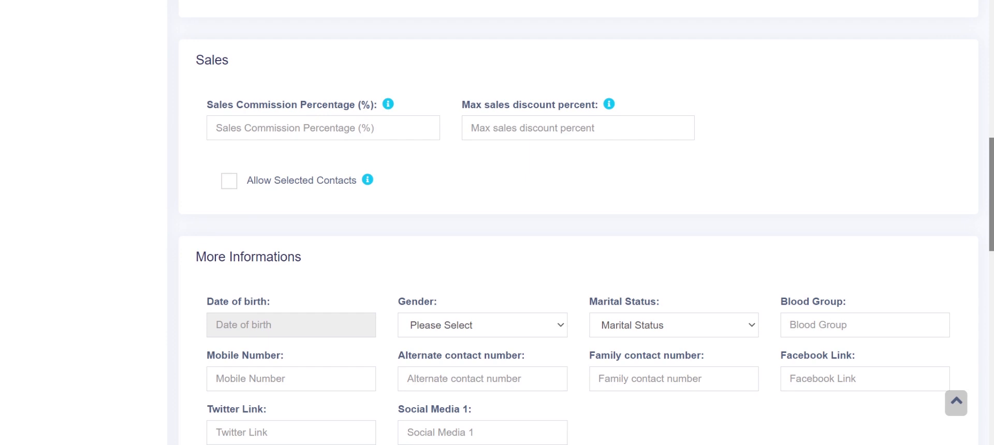
{"action": "left_click", "coordinate": [323, 128]}
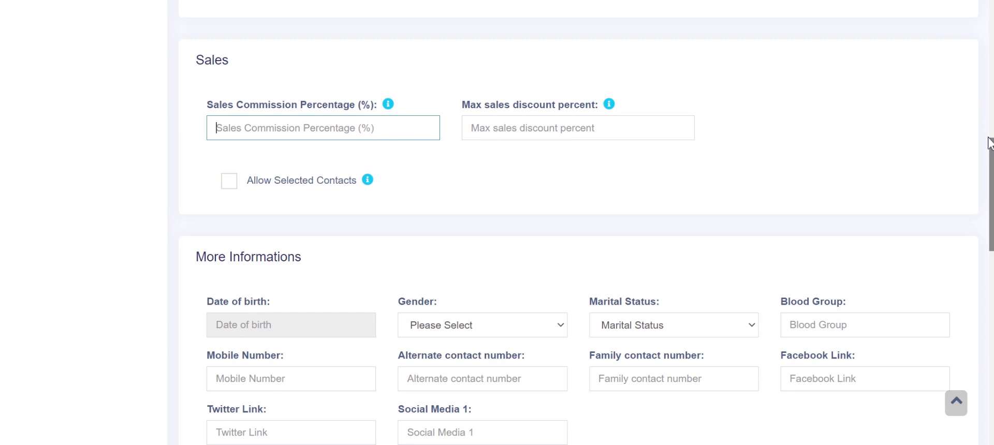
{"action": "left_click_drag", "start_coordinate": [991, 151], "coordinate": [990, 201]}
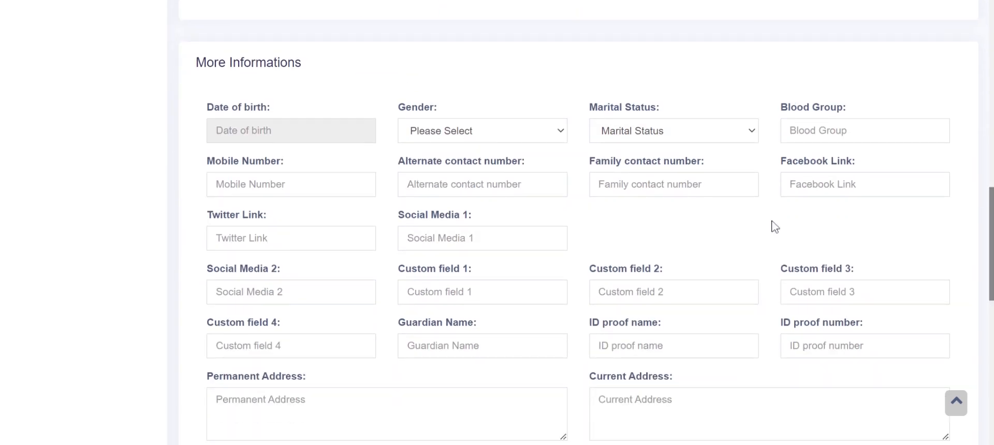
{"action": "left_click_drag", "start_coordinate": [990, 216], "coordinate": [987, 291]}
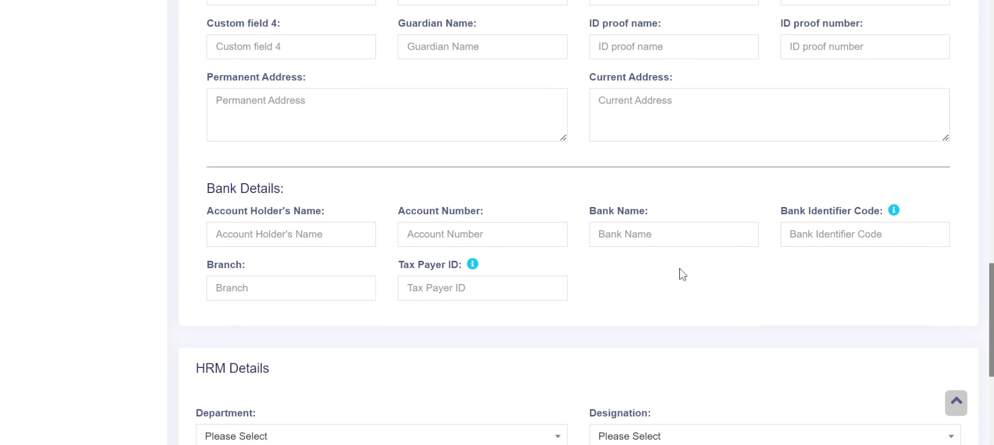
{"action": "left_click_drag", "start_coordinate": [991, 277], "coordinate": [988, 354]}
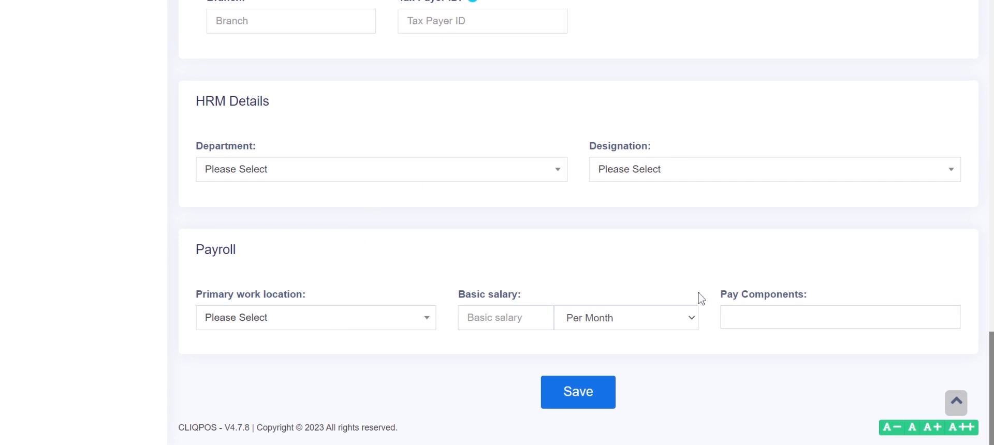
{"action": "left_click", "coordinate": [572, 393]}
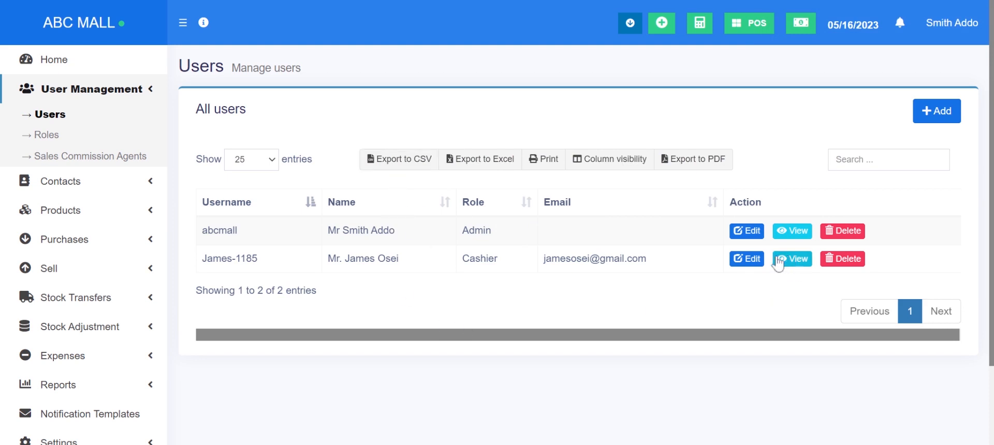
- Reopen the cashier's record, keep the Cashier role, and save it with Update
{"action": "left_click", "coordinate": [748, 261]}
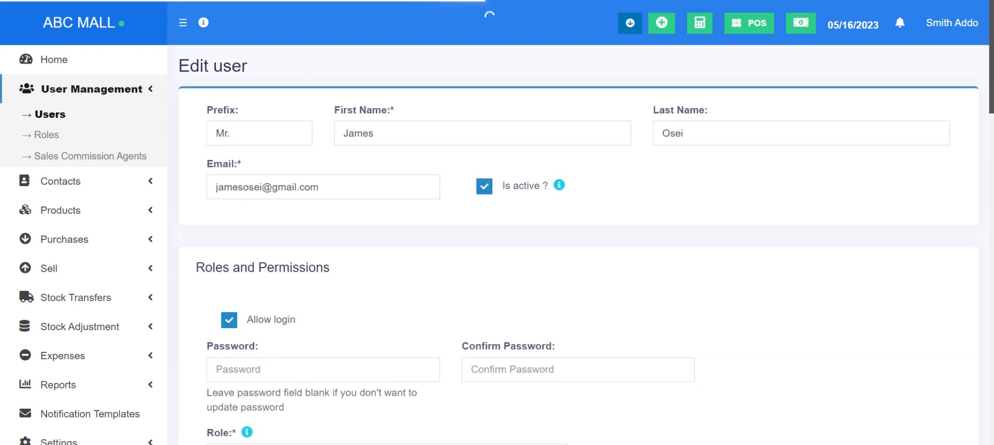
{"action": "left_click_drag", "start_coordinate": [992, 50], "coordinate": [992, 53]}
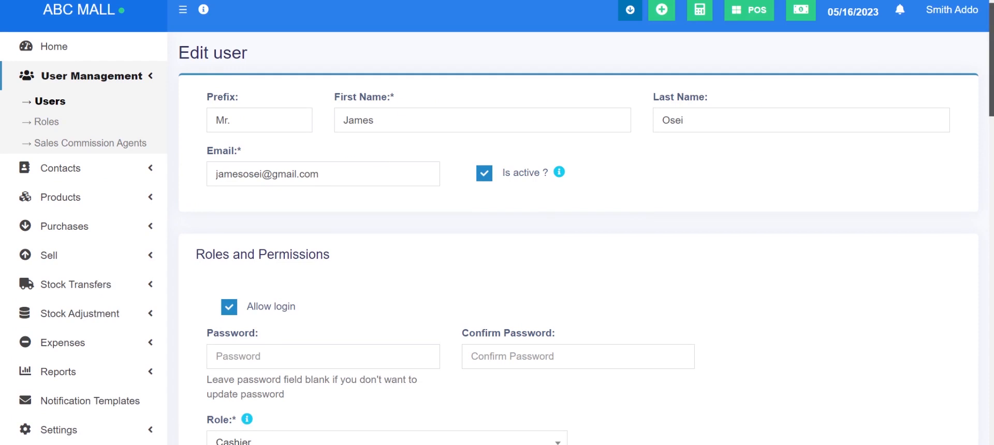
{"action": "left_click_drag", "start_coordinate": [992, 98], "coordinate": [989, 130]}
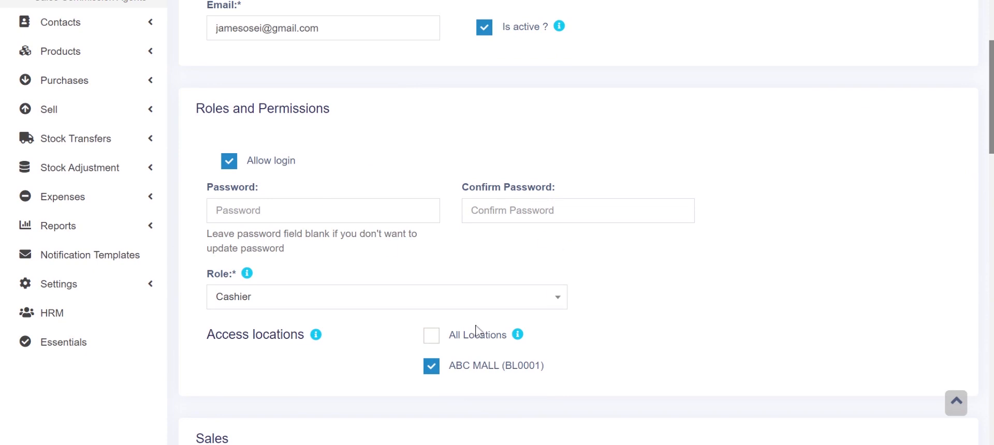
{"action": "left_click", "coordinate": [468, 309]}
{"action": "left_click", "coordinate": [471, 309]}
{"action": "scroll", "coordinate": [552, 345], "scroll_direction": "down", "scroll_amount": 4}
{"action": "scroll", "coordinate": [586, 223], "scroll_direction": "down", "scroll_amount": 15}
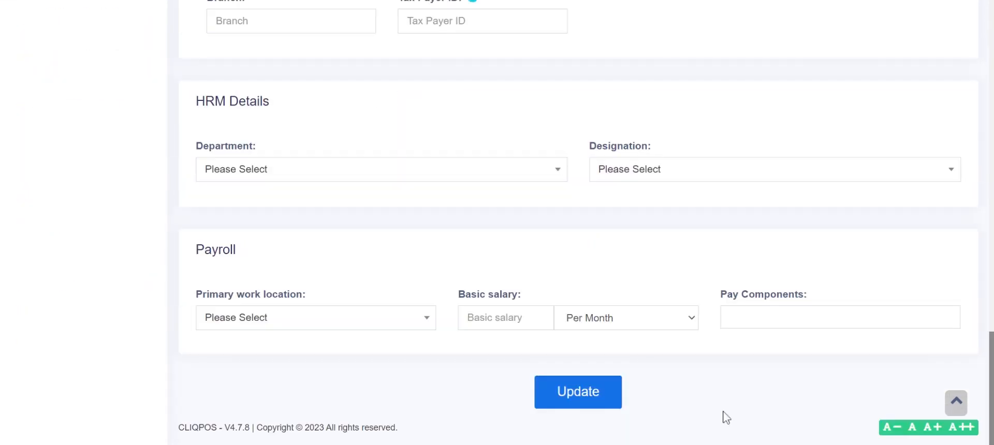
{"action": "left_click", "coordinate": [592, 391]}
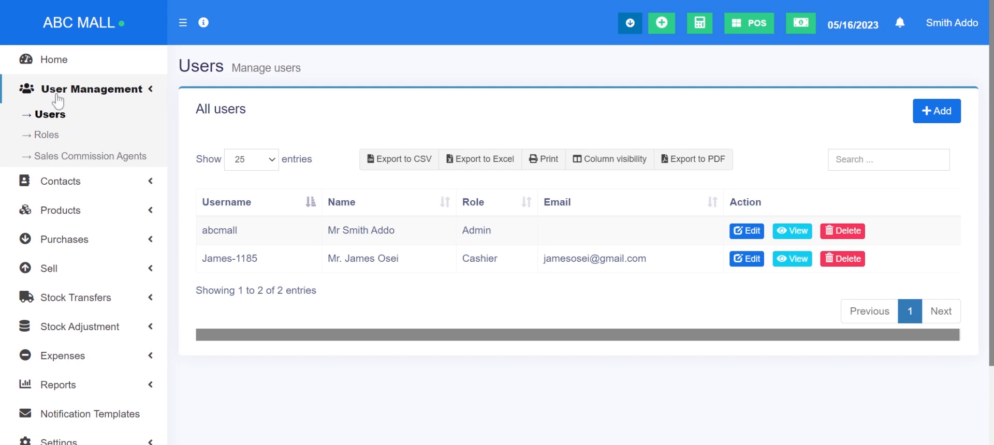
- Go to the Roles list and start a blank Add Role form
{"action": "left_click", "coordinate": [47, 137]}
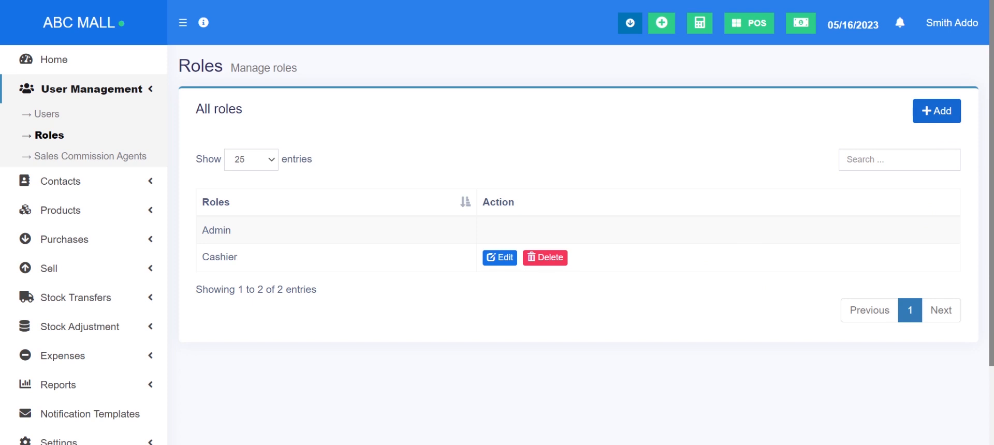
{"action": "left_click", "coordinate": [928, 113]}
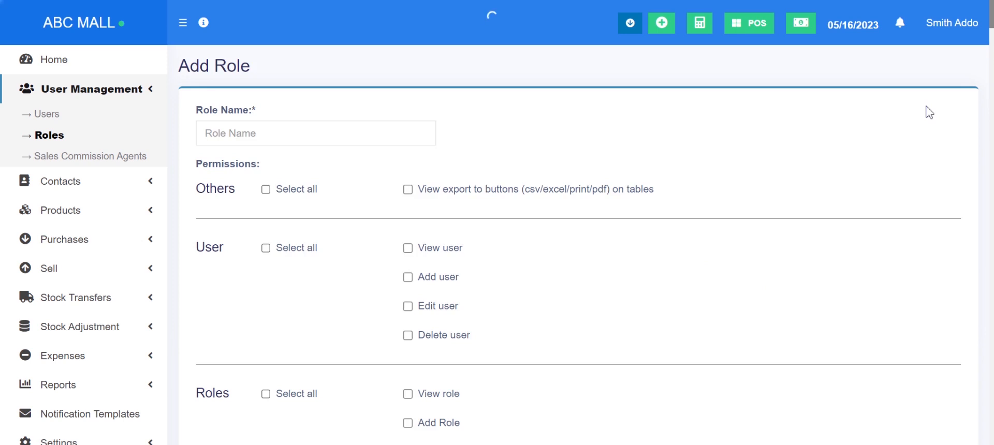
- Name the new role Manager, correcting the misspelling
{"action": "left_click", "coordinate": [318, 134]}
{"action": "type", "text": "M"}
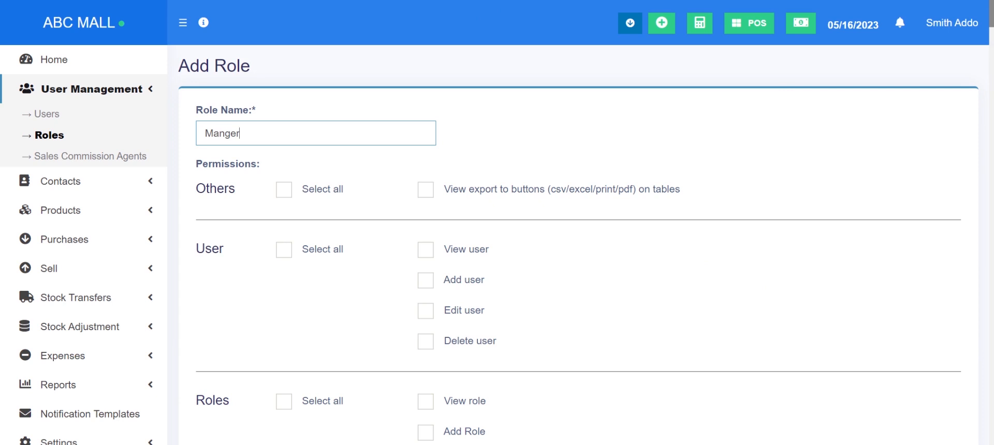
{"action": "type", "text": "anger"}
{"action": "key", "text": "ctrl+a"}
{"action": "type", "text": "a"}
{"action": "key", "text": "BackSpace"}
{"action": "type", "text": "M"}
- Grant the Manager role the Add user and Edit user permissions
{"action": "scroll", "coordinate": [991, 29], "scroll_direction": "down", "scroll_amount": 2}
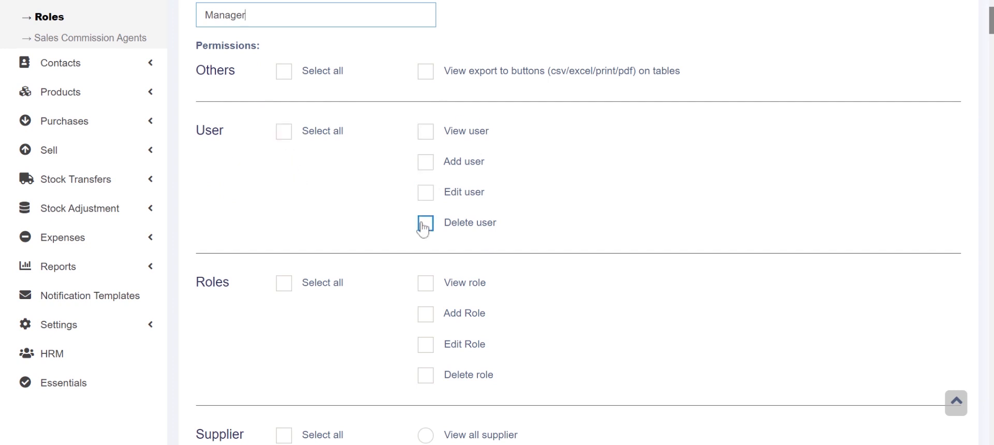
{"action": "left_click", "coordinate": [286, 135]}
{"action": "left_click", "coordinate": [291, 138]}
{"action": "left_click", "coordinate": [426, 164]}
{"action": "left_click", "coordinate": [426, 194]}
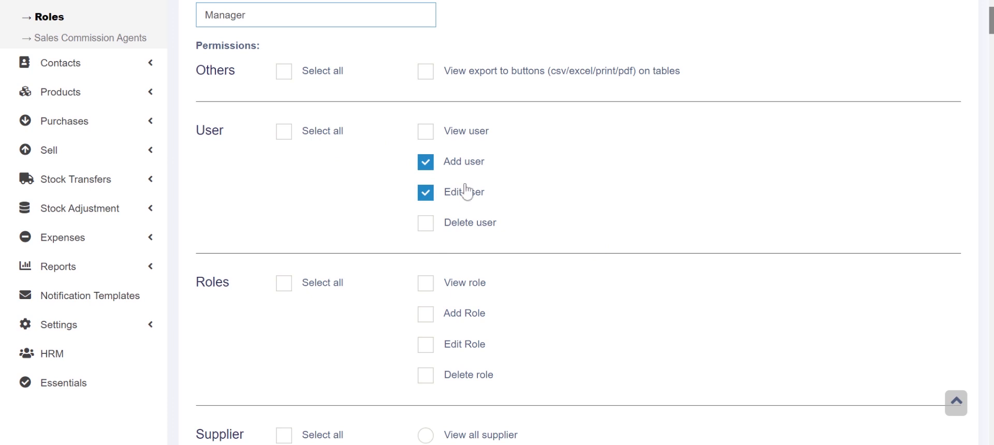
- Grant all role-management permissions and scroll to the end of the permission list
{"action": "scroll", "coordinate": [590, 130], "scroll_direction": "down", "scroll_amount": 5}
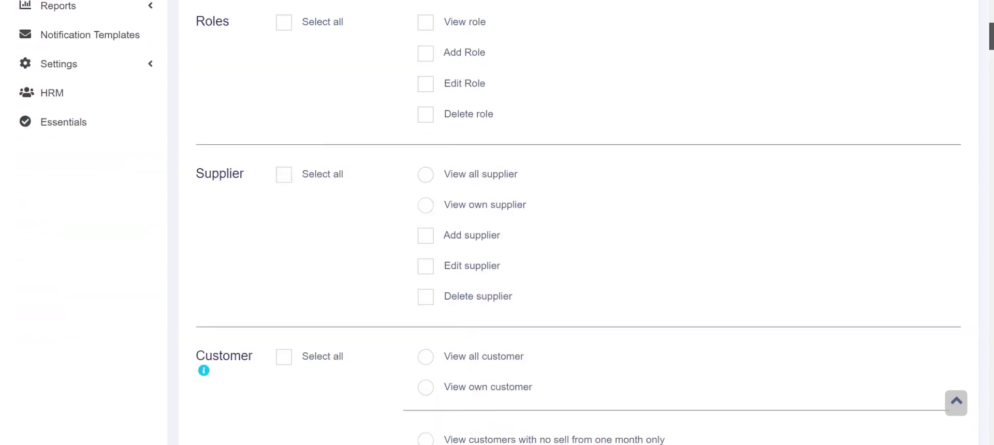
{"action": "scroll", "coordinate": [590, 130], "scroll_direction": "up", "scroll_amount": 3}
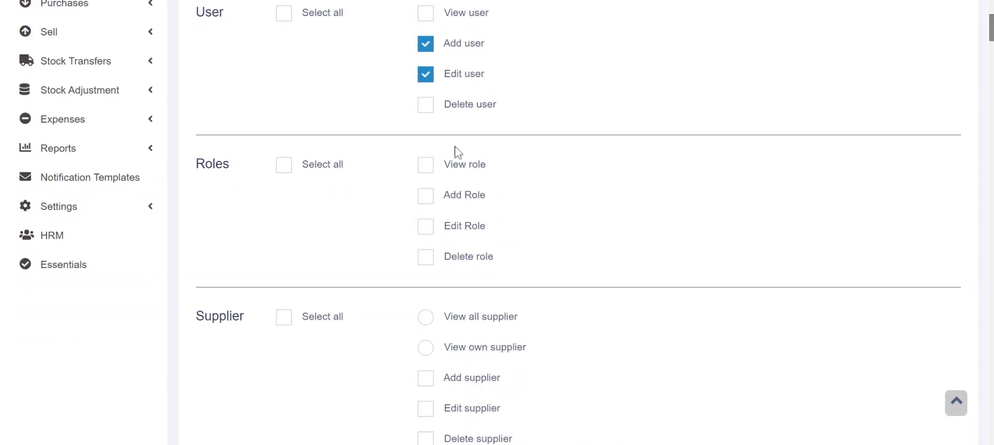
{"action": "left_click", "coordinate": [426, 171]}
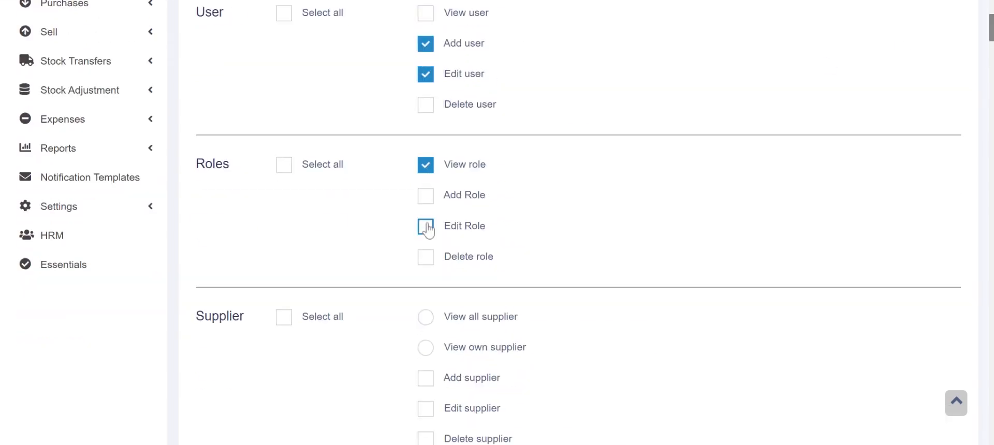
{"action": "left_click", "coordinate": [424, 169]}
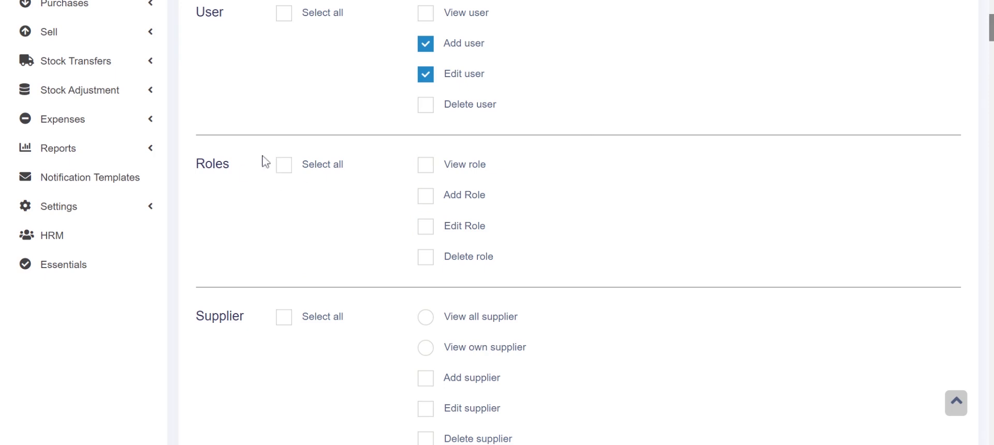
{"action": "left_click", "coordinate": [284, 164]}
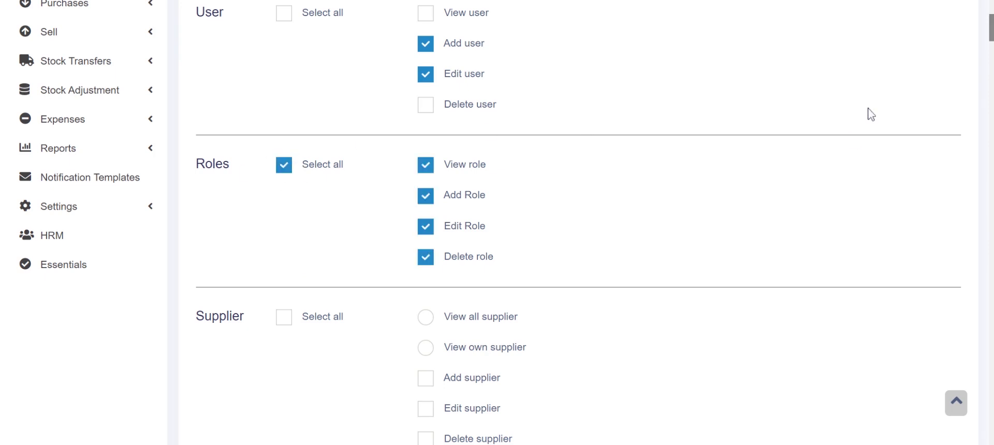
{"action": "scroll", "coordinate": [987, 32], "scroll_direction": "down", "scroll_amount": 1}
{"action": "scroll", "coordinate": [988, 32], "scroll_direction": "down", "scroll_amount": 5}
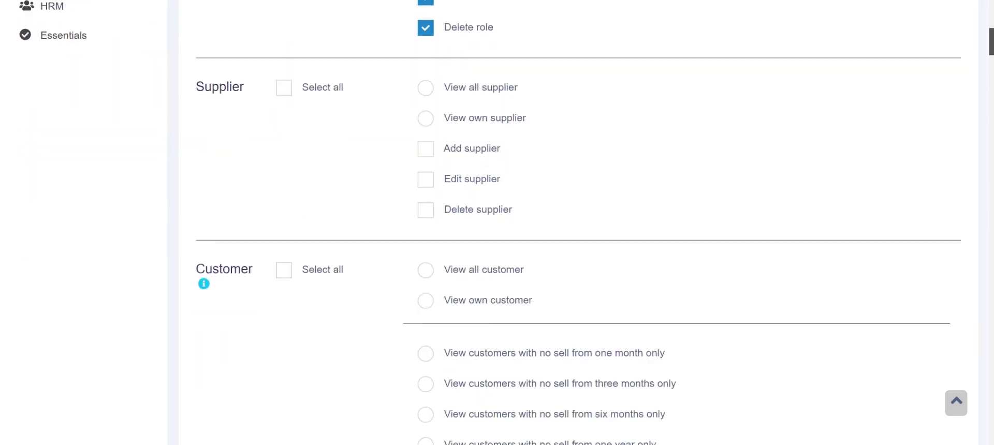
{"action": "scroll", "coordinate": [579, 223], "scroll_direction": "down", "scroll_amount": 5}
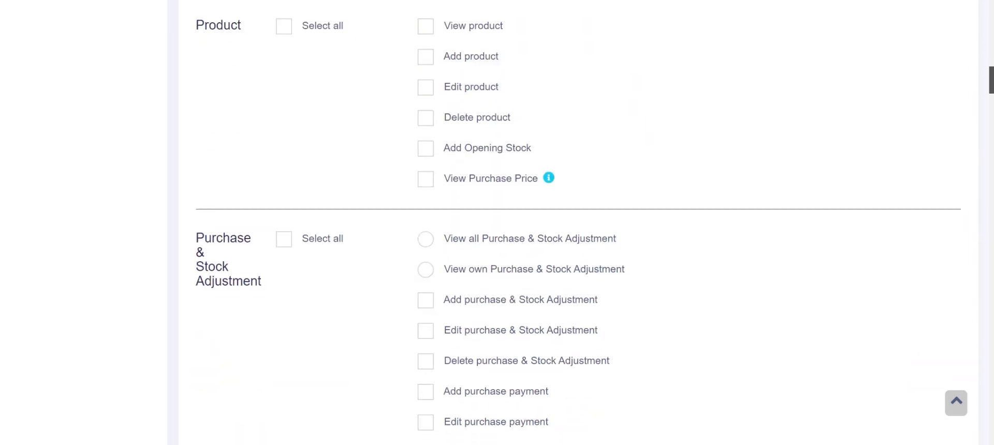
{"action": "scroll", "coordinate": [578, 223], "scroll_direction": "down", "scroll_amount": 5}
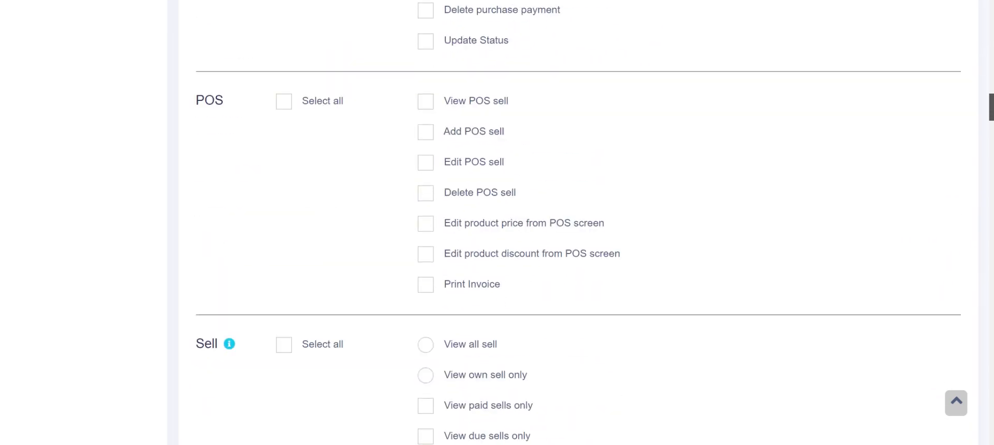
{"action": "scroll", "coordinate": [578, 223], "scroll_direction": "down", "scroll_amount": 4}
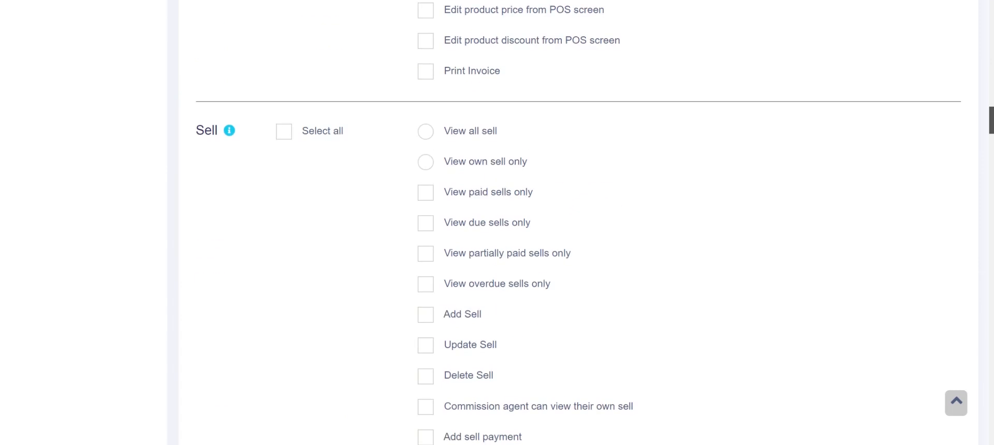
{"action": "scroll", "coordinate": [579, 222], "scroll_direction": "down", "scroll_amount": 5}
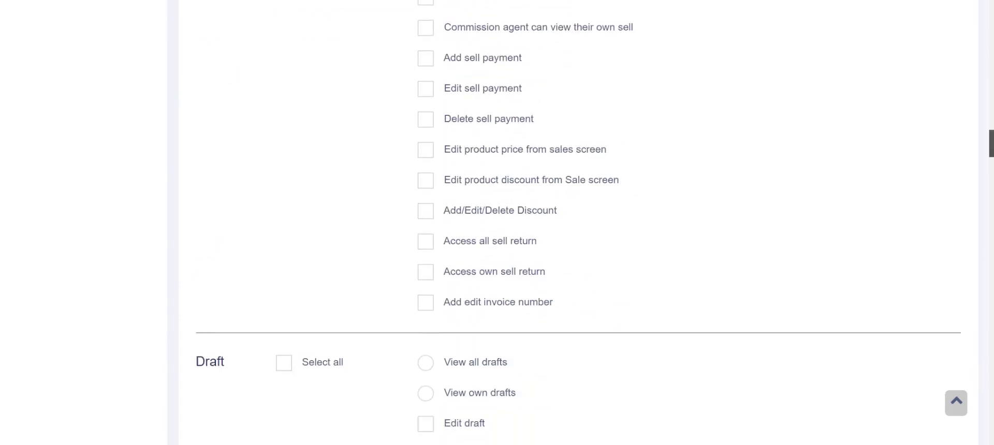
{"action": "scroll", "coordinate": [579, 222], "scroll_direction": "down", "scroll_amount": 5}
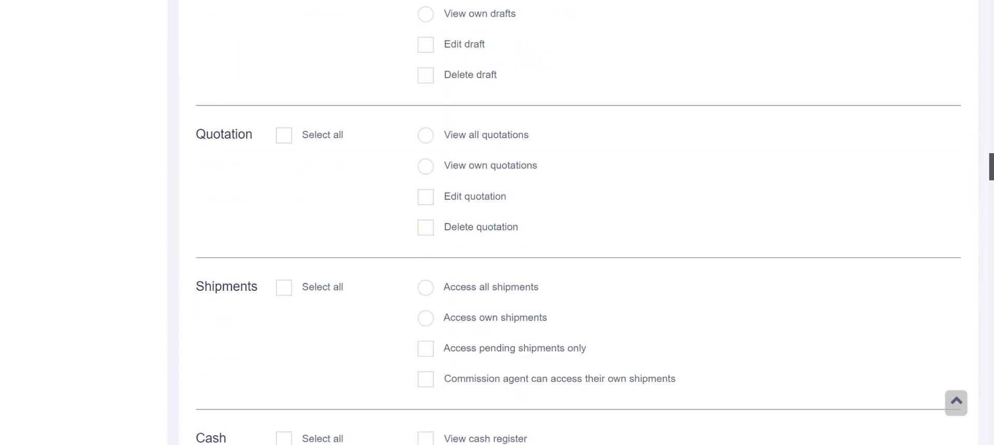
{"action": "scroll", "coordinate": [578, 222], "scroll_direction": "down", "scroll_amount": 6}
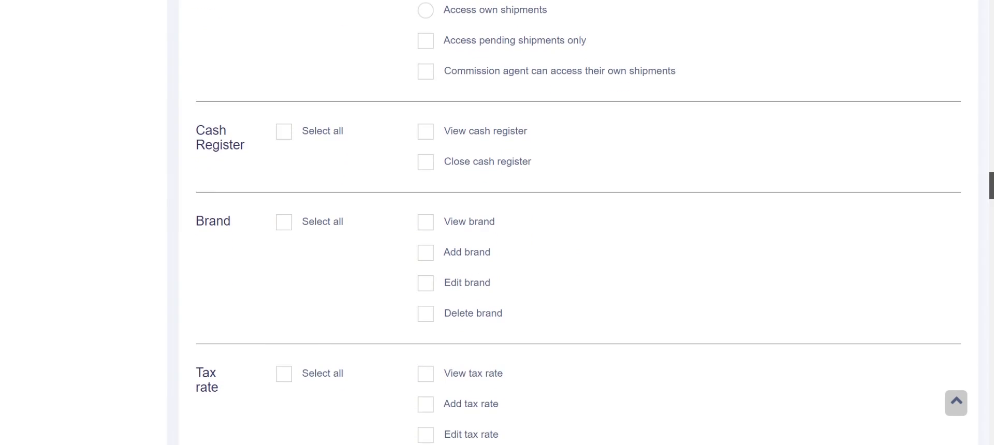
{"action": "scroll", "coordinate": [578, 223], "scroll_direction": "down", "scroll_amount": 7}
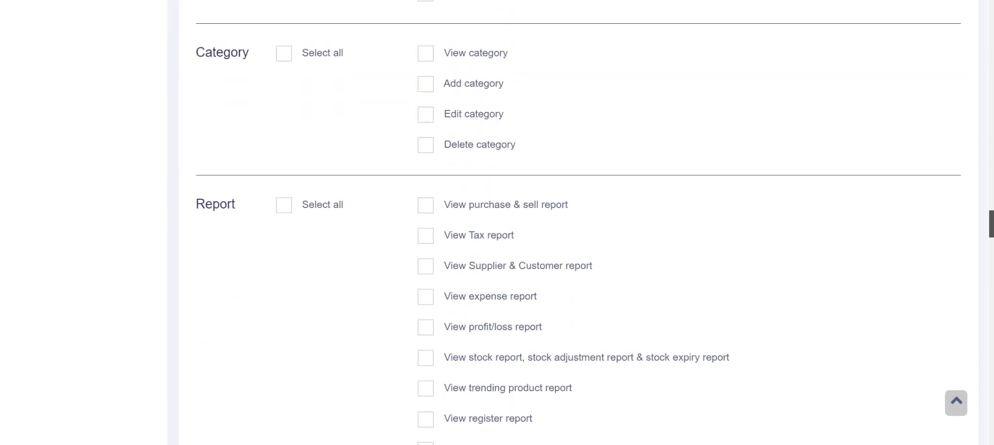
{"action": "scroll", "coordinate": [578, 223], "scroll_direction": "down", "scroll_amount": 3}
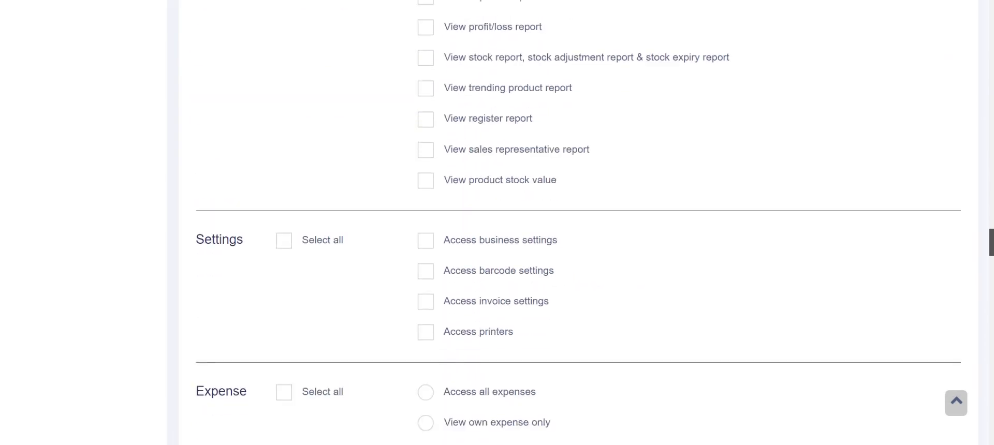
{"action": "scroll", "coordinate": [578, 223], "scroll_direction": "down", "scroll_amount": 4}
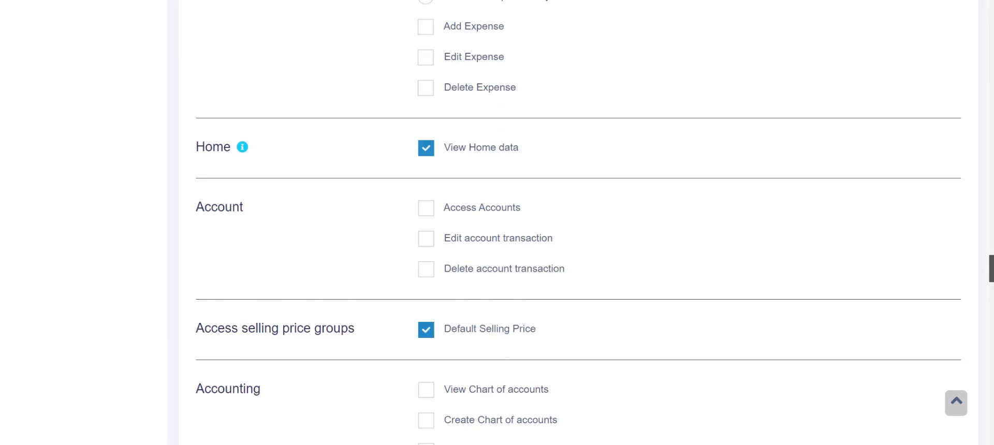
{"action": "scroll", "coordinate": [579, 223], "scroll_direction": "down", "scroll_amount": 18}
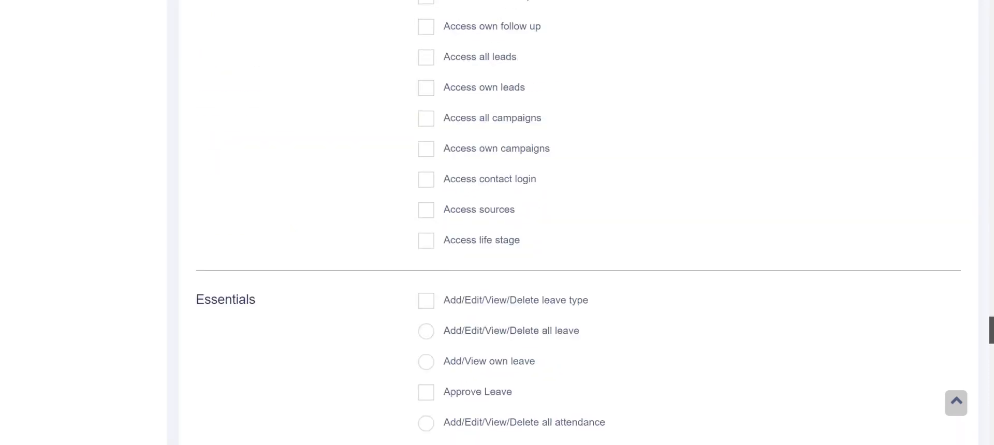
{"action": "scroll", "coordinate": [957, 442], "scroll_direction": "down", "scroll_amount": 12}
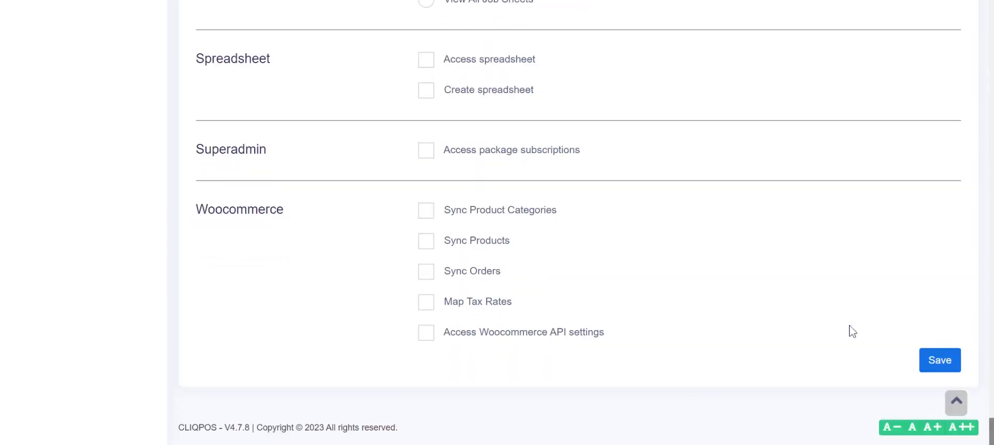
- Save Manager, then edit it to untick Edit user and Add user and update
{"action": "left_click", "coordinate": [932, 362]}
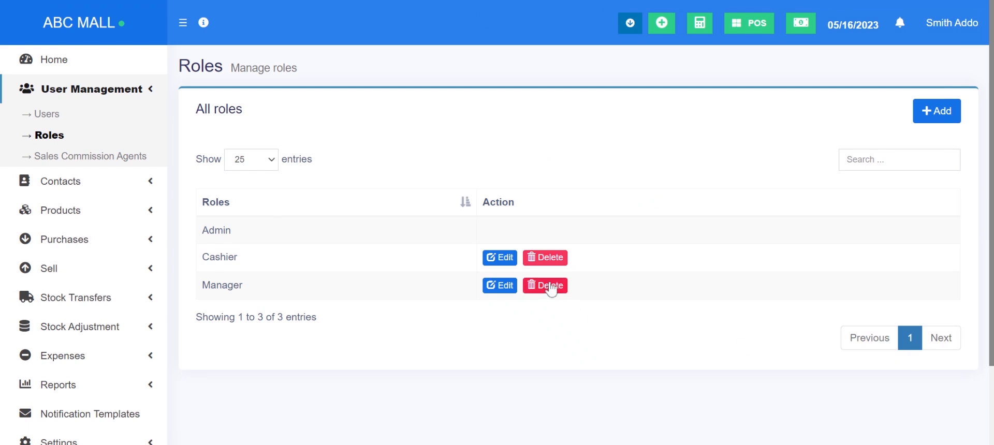
{"action": "left_click", "coordinate": [493, 287]}
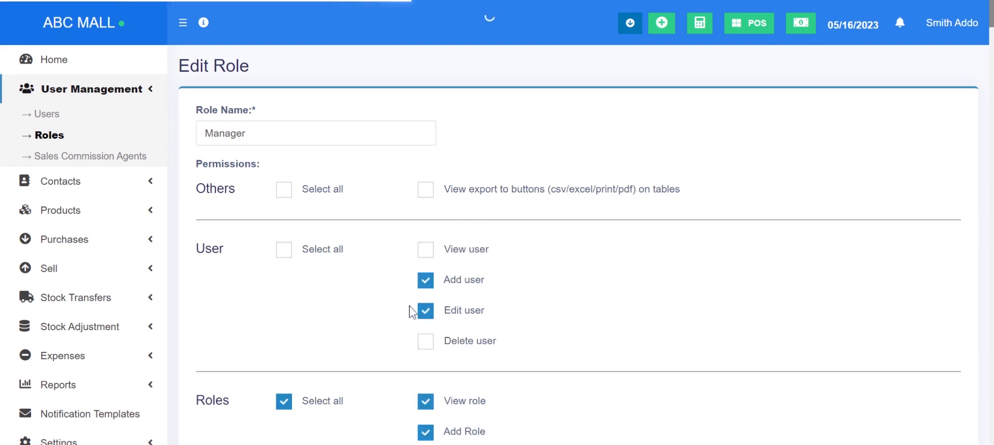
{"action": "left_click", "coordinate": [426, 312]}
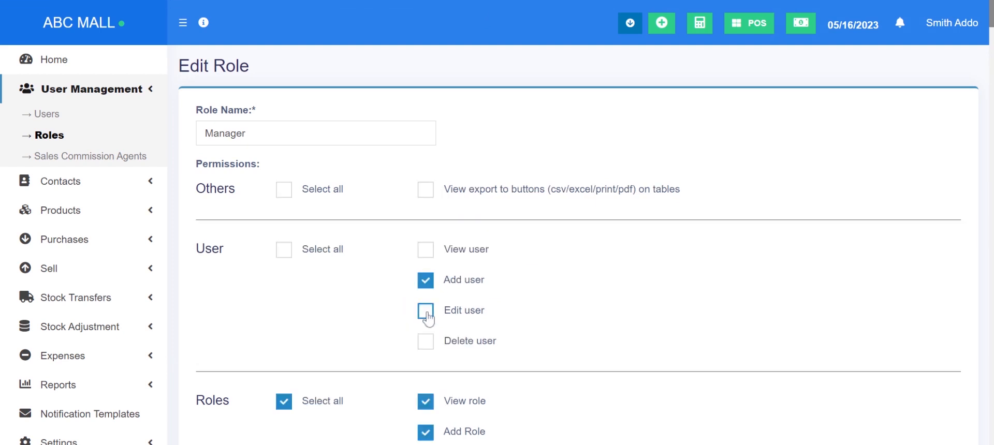
{"action": "left_click", "coordinate": [426, 283]}
{"action": "scroll", "coordinate": [570, 259], "scroll_direction": "down", "scroll_amount": 20}
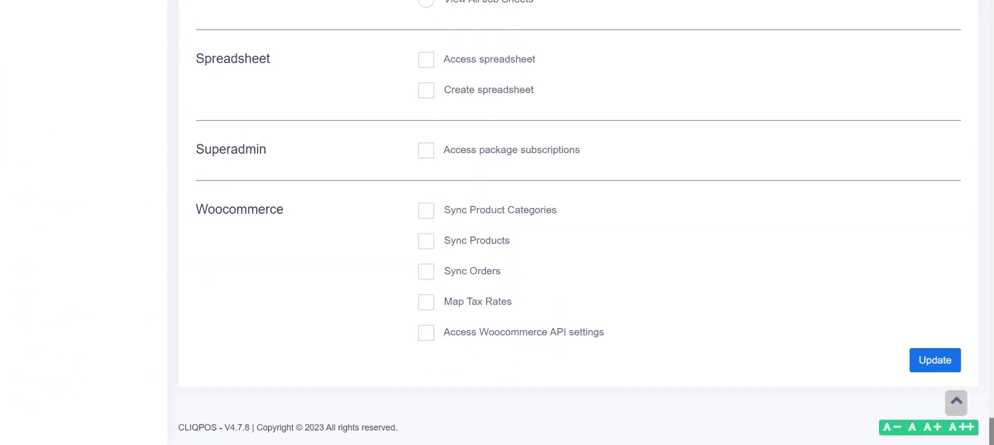
{"action": "left_click", "coordinate": [918, 359]}
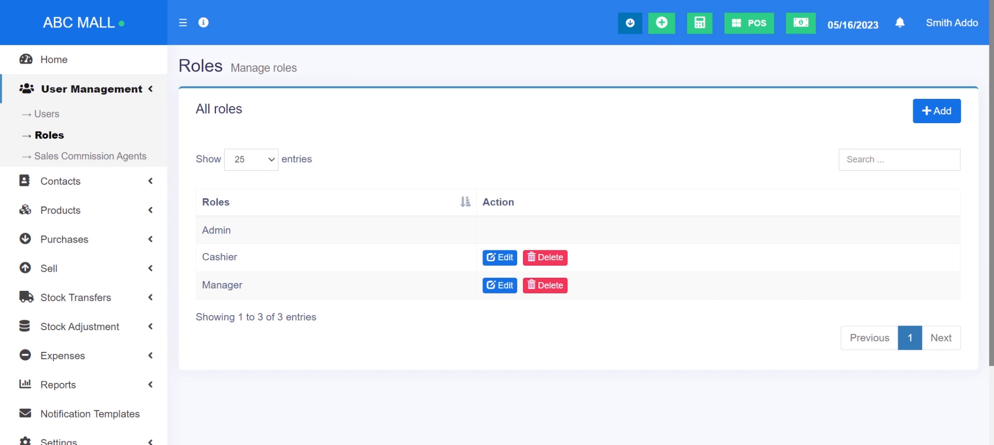
- Open the Add agent form, save it empty to reveal required fields, then choose prefix Miss
{"action": "left_click", "coordinate": [69, 158]}
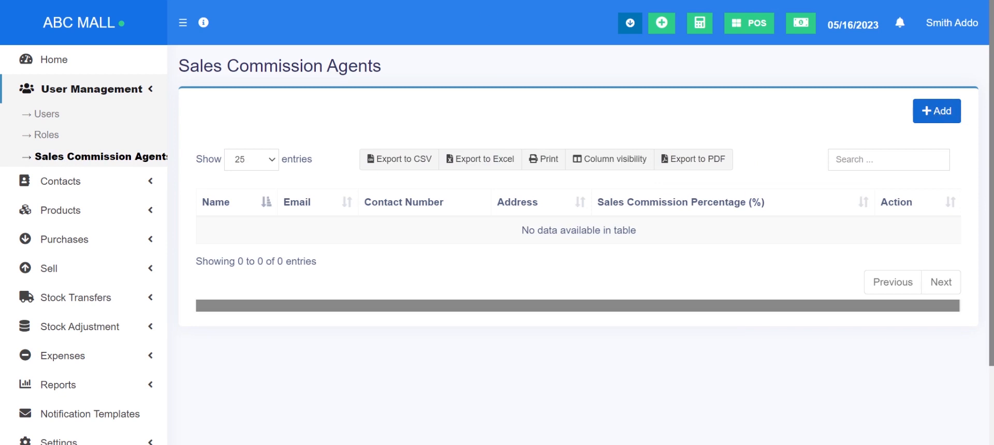
{"action": "left_click", "coordinate": [931, 115]}
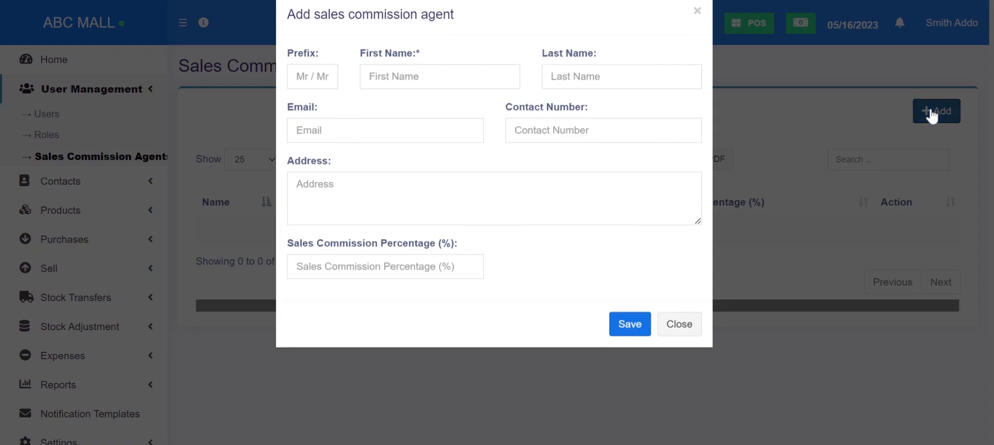
{"action": "left_click", "coordinate": [313, 105]}
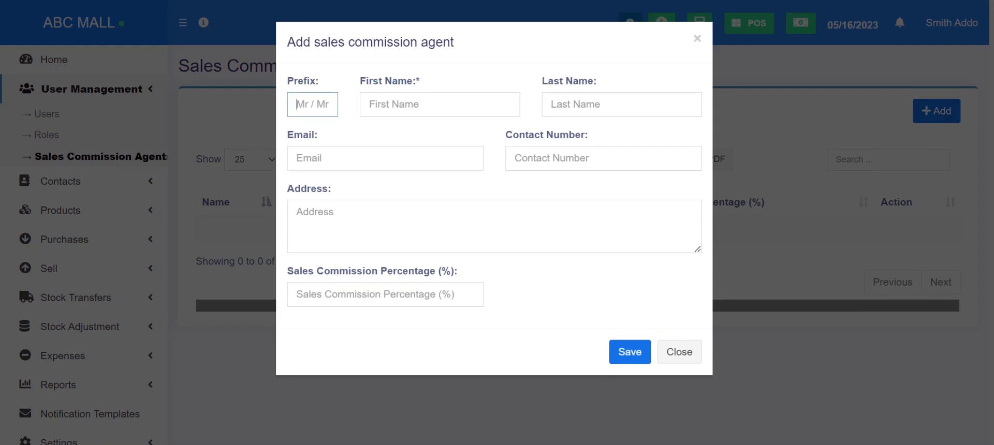
{"action": "left_click", "coordinate": [412, 138]}
{"action": "left_click", "coordinate": [445, 223]}
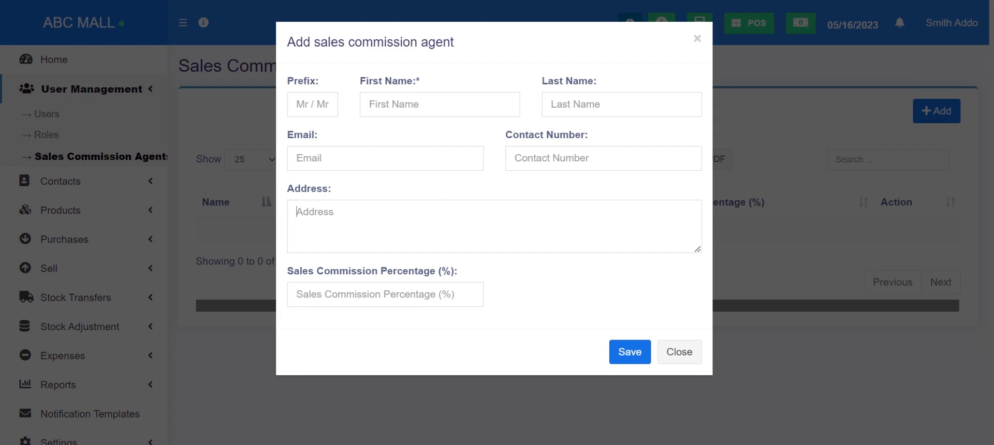
{"action": "left_click", "coordinate": [555, 297]}
{"action": "left_click", "coordinate": [439, 294]}
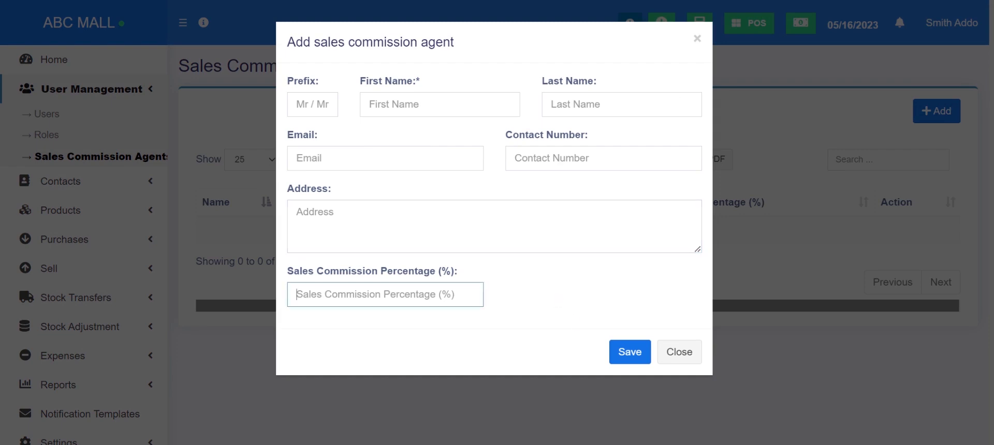
{"action": "left_click", "coordinate": [631, 357]}
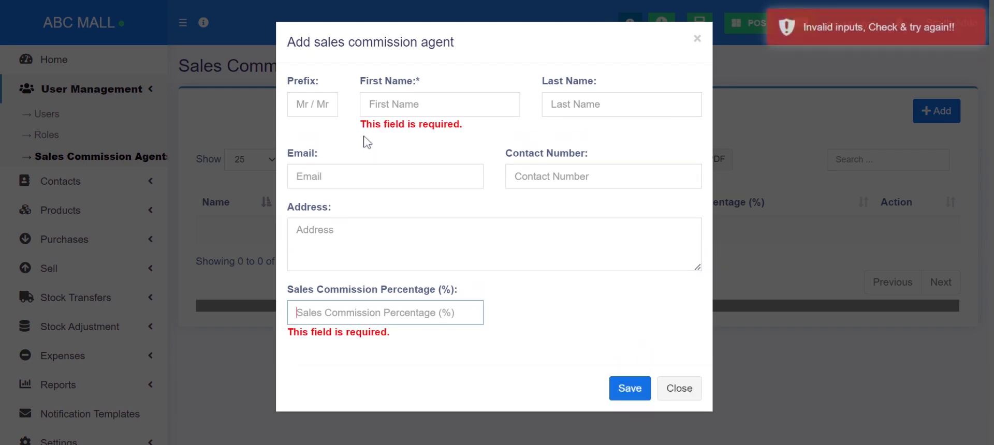
{"action": "left_click", "coordinate": [317, 106]}
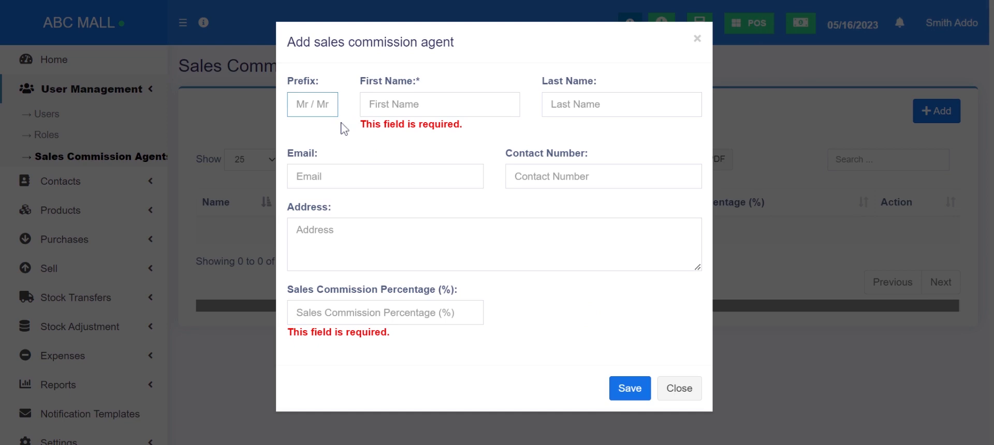
{"action": "left_click", "coordinate": [336, 153]}
- Enter the agent's first name, last name and e-mail address
{"action": "key", "text": "Tab"}
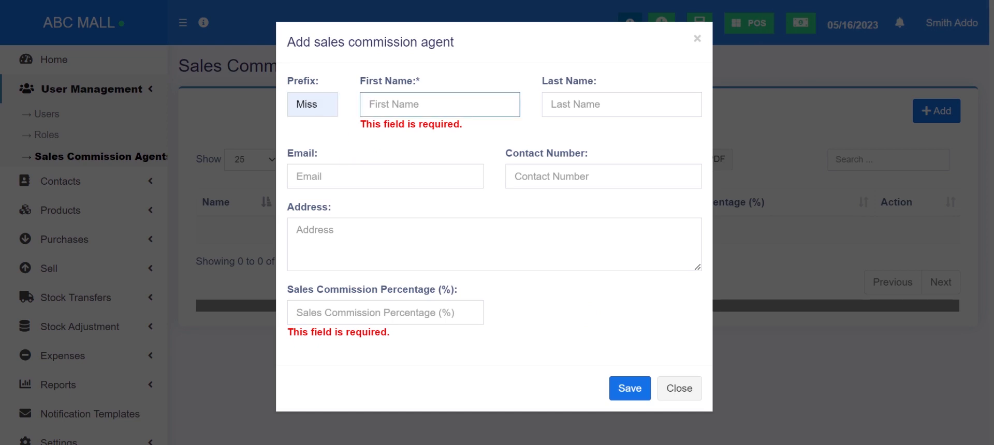
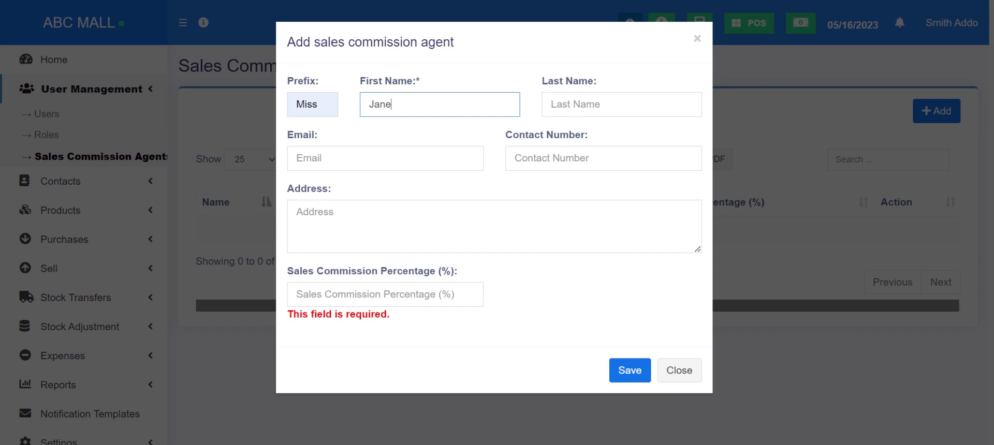
{"action": "key", "text": "Tab"}
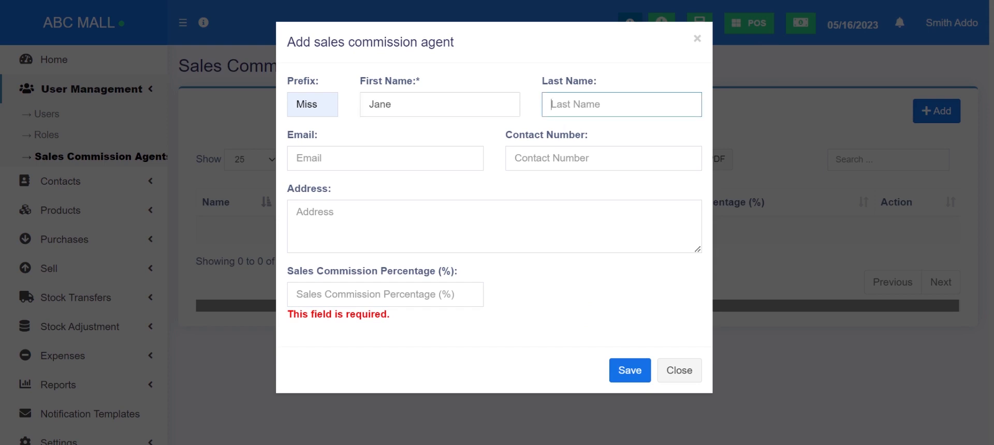
{"action": "key", "text": "Tab"}
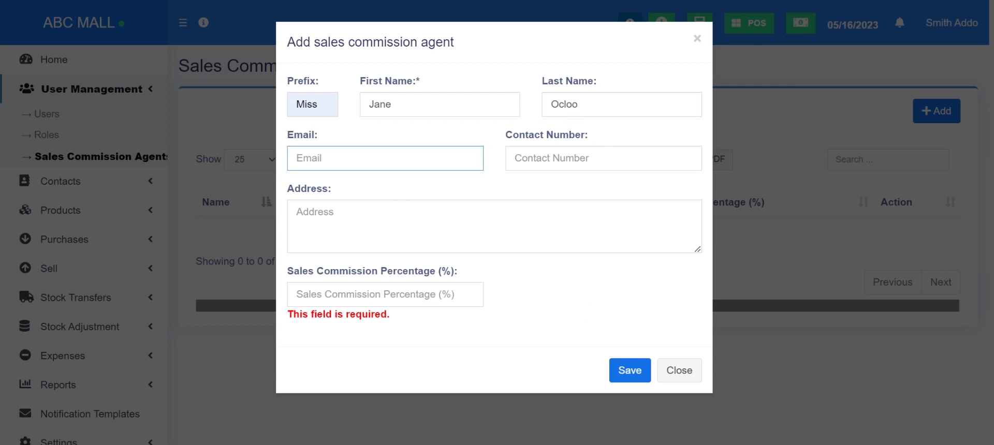
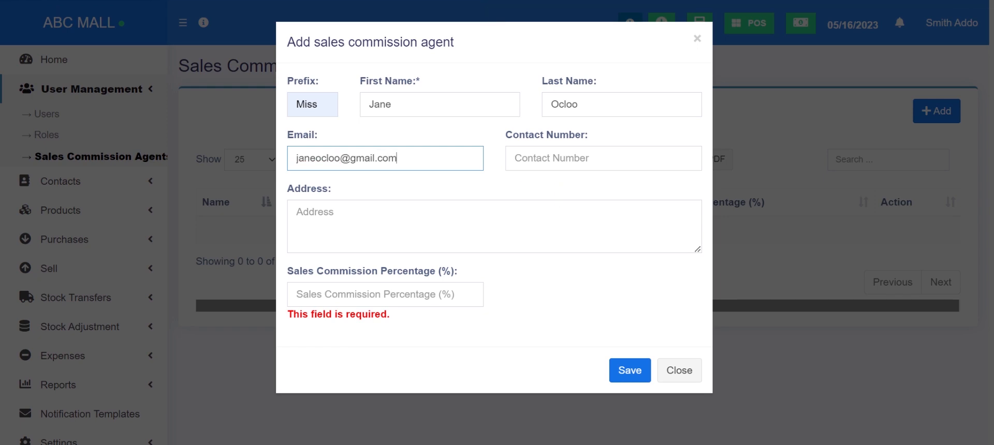
- Set the sales commission percentage to 45 and save the agent
{"action": "left_click", "coordinate": [296, 211]}
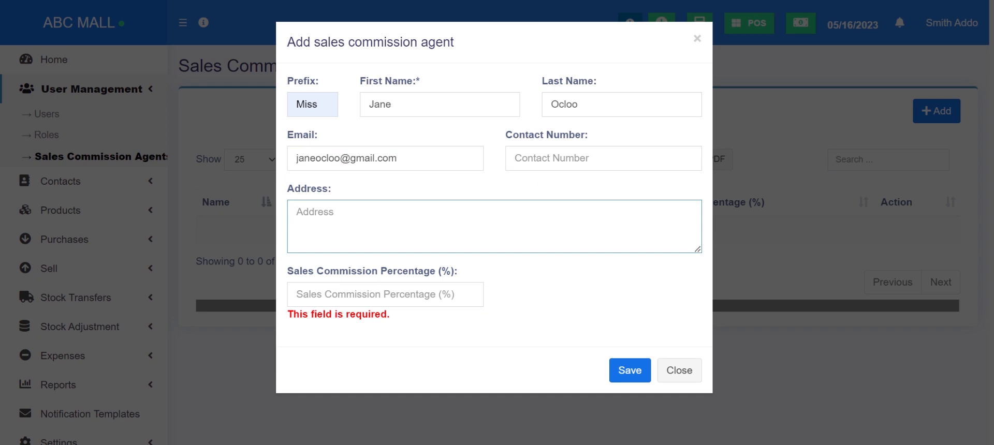
{"action": "key", "text": "Tab"}
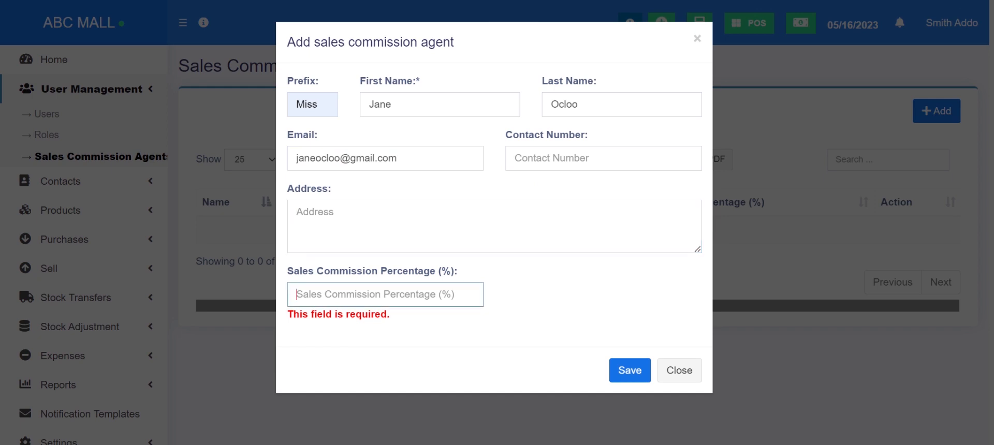
{"action": "type", "text": "45"}
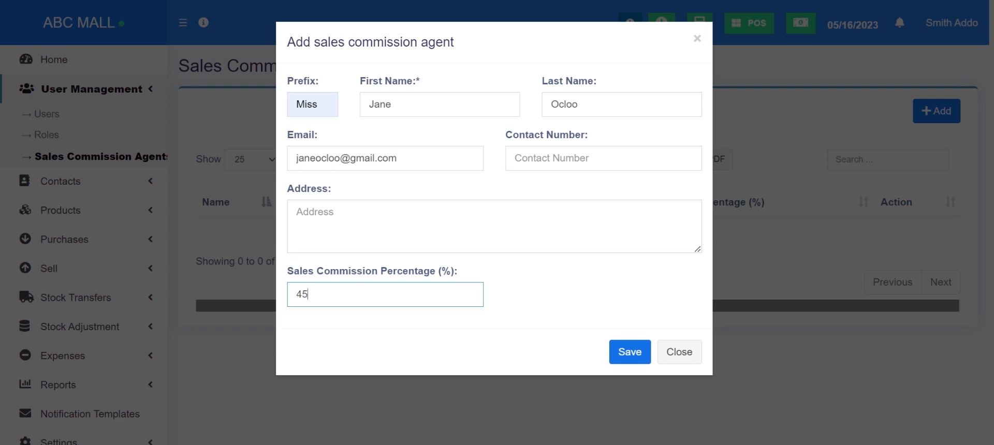
{"action": "key", "text": "ctrl+a"}
{"action": "left_click", "coordinate": [309, 294]}
{"action": "left_click", "coordinate": [629, 354]}
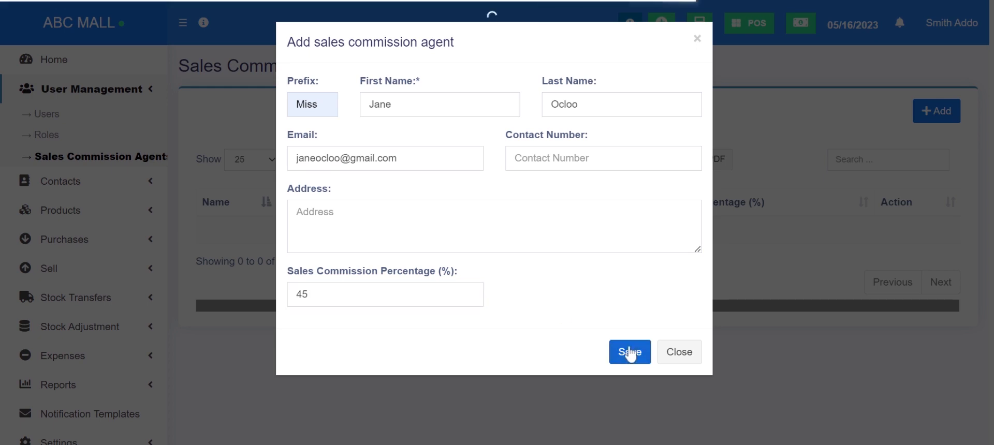